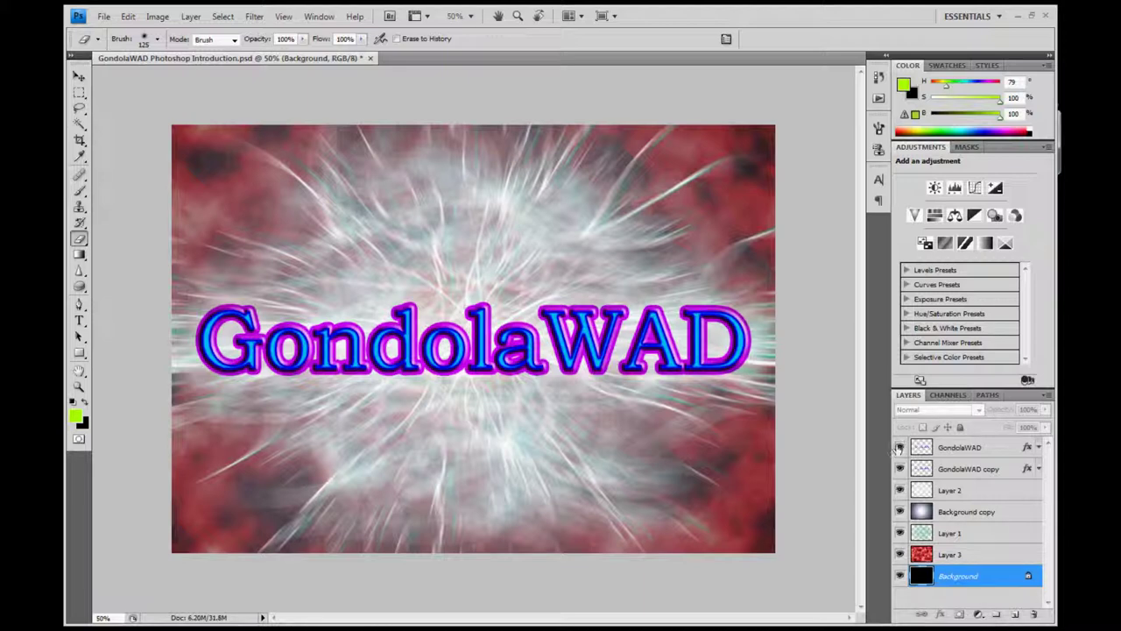
# Hide and then show the GondolaWAD and GondolaWAD copy text layers again.
pyautogui.click(900, 447)
pyautogui.click(900, 469)
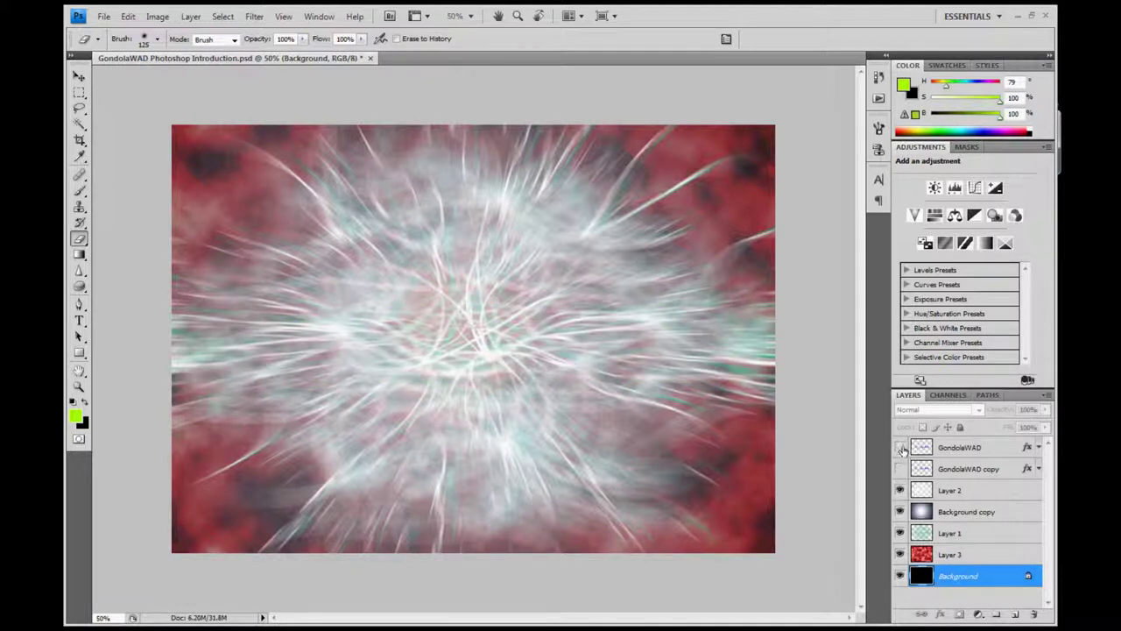
pyautogui.click(900, 468)
pyautogui.click(900, 447)
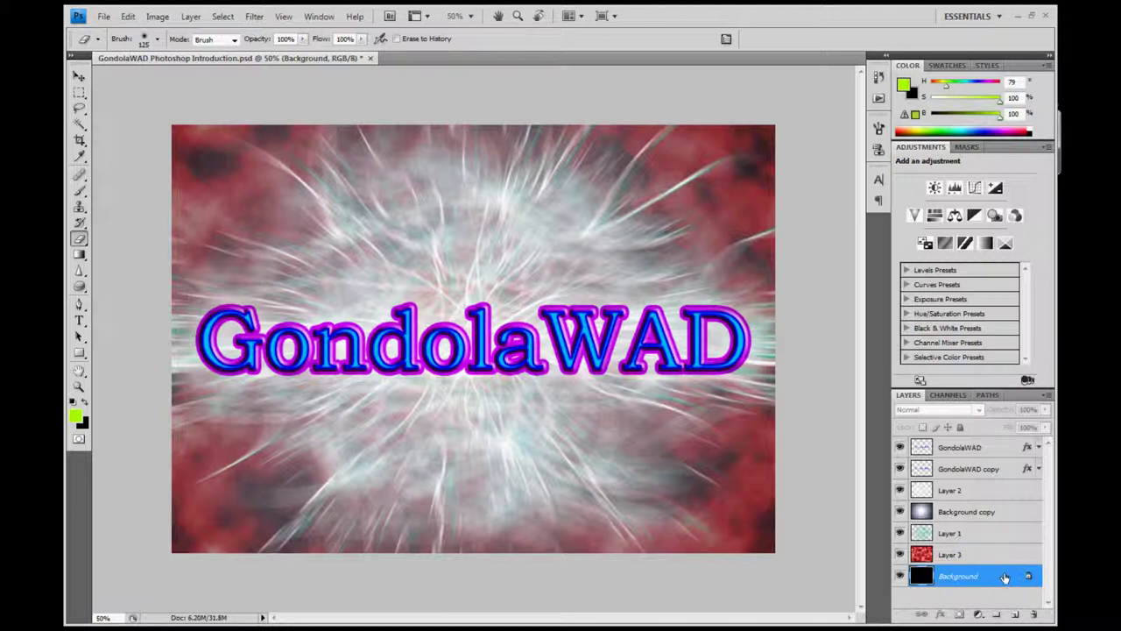
# Lock Layer 3 completely, unlock it, then select the Background layer.
pyautogui.click(997, 557)
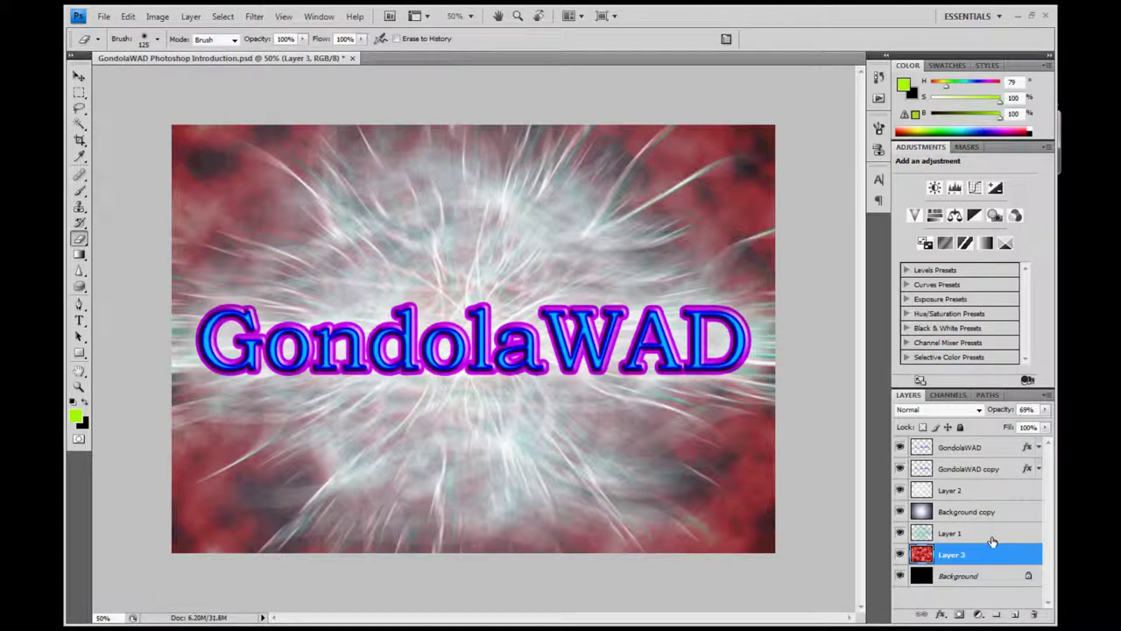
pyautogui.click(960, 427)
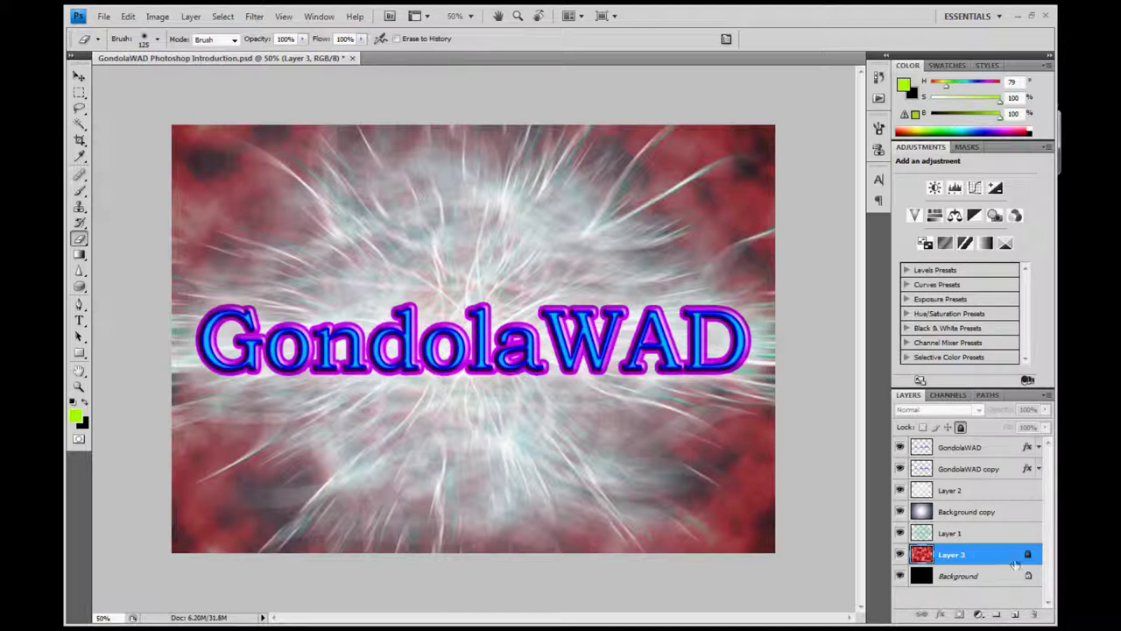
pyautogui.click(960, 426)
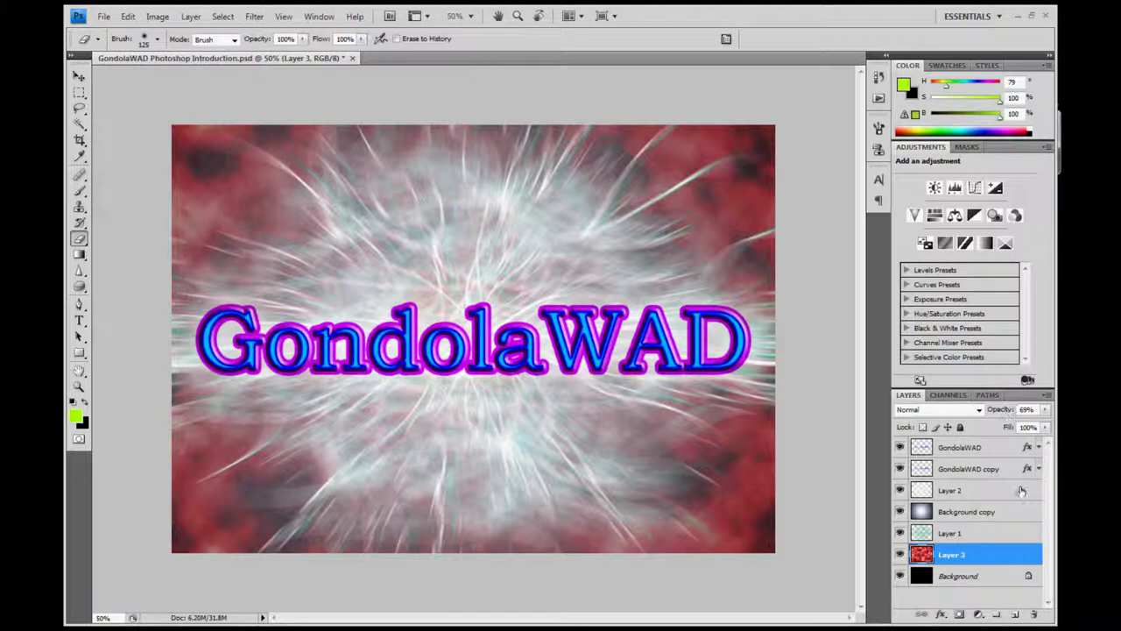
pyautogui.click(1001, 579)
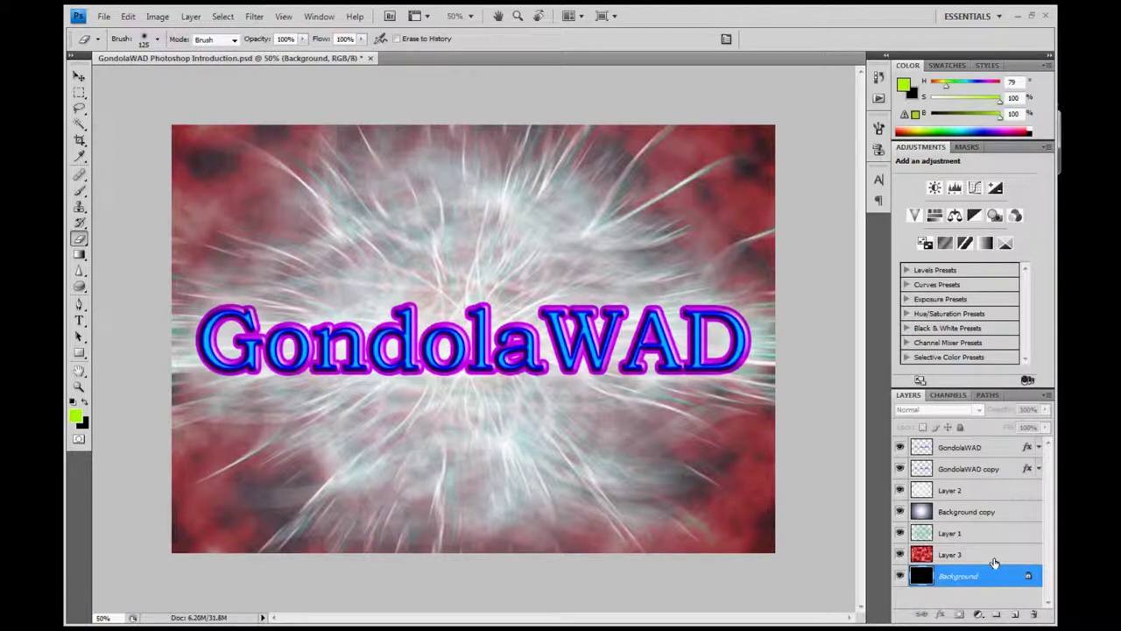
# Duplicate the Background layer into the current document as Background copy 2.
pyautogui.click(1009, 578)
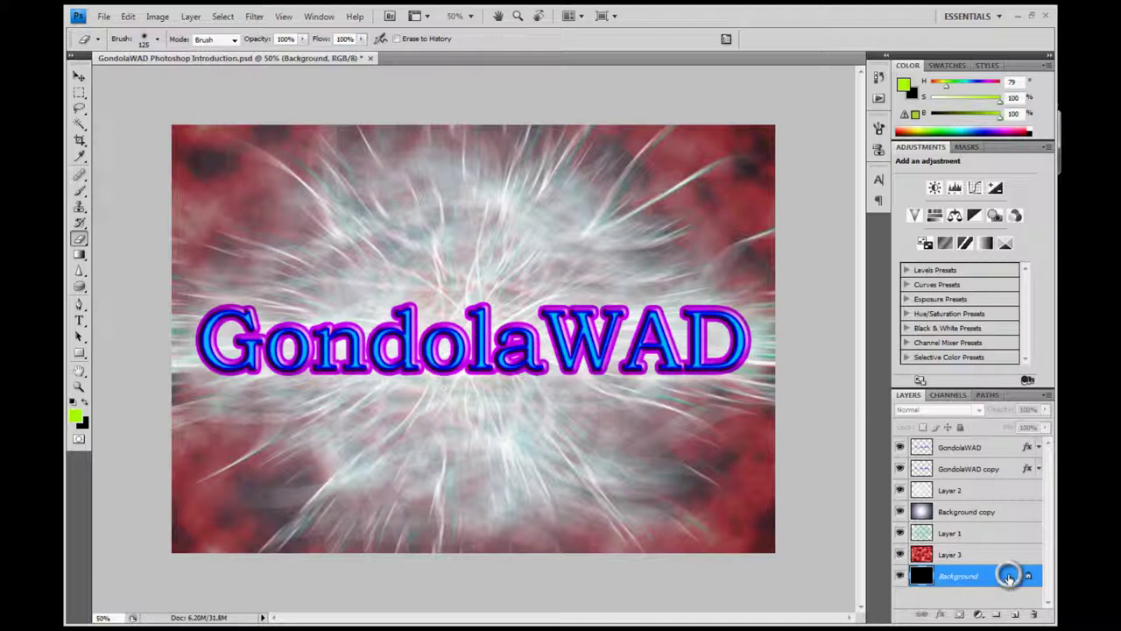
pyautogui.rightClick(1009, 578)
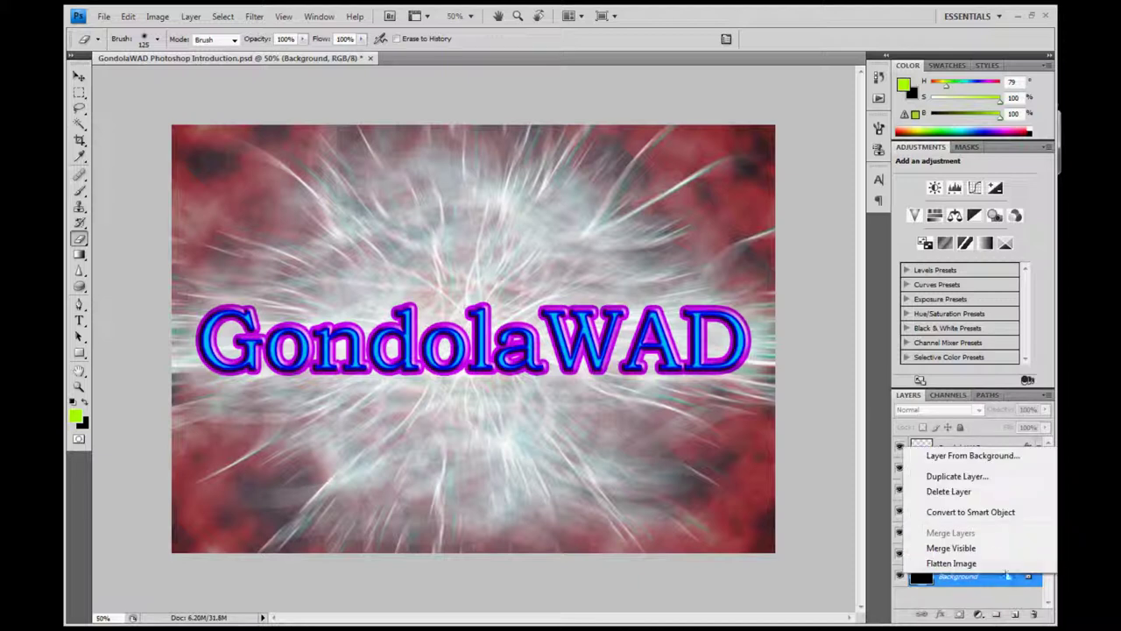
pyautogui.click(955, 477)
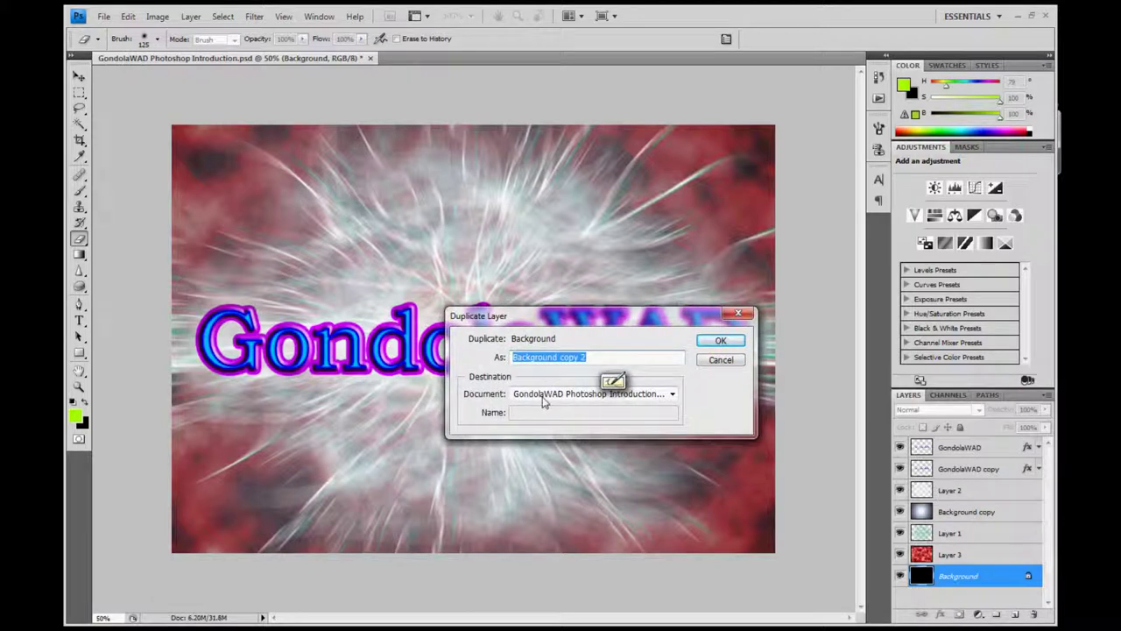
pyautogui.click(546, 396)
pyautogui.click(578, 407)
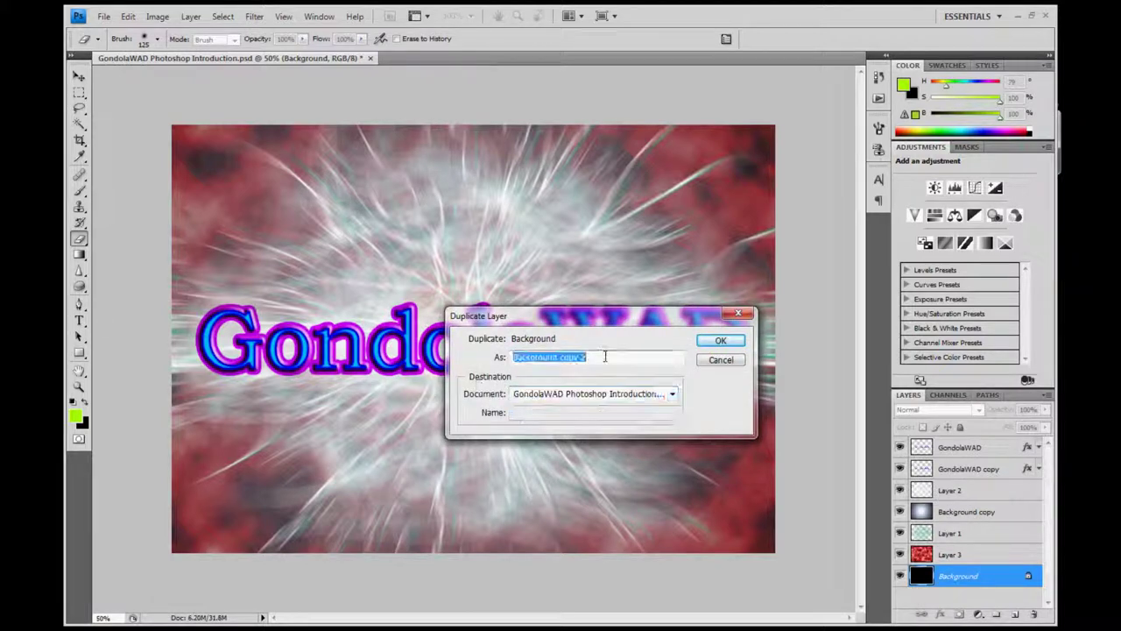
pyautogui.click(721, 341)
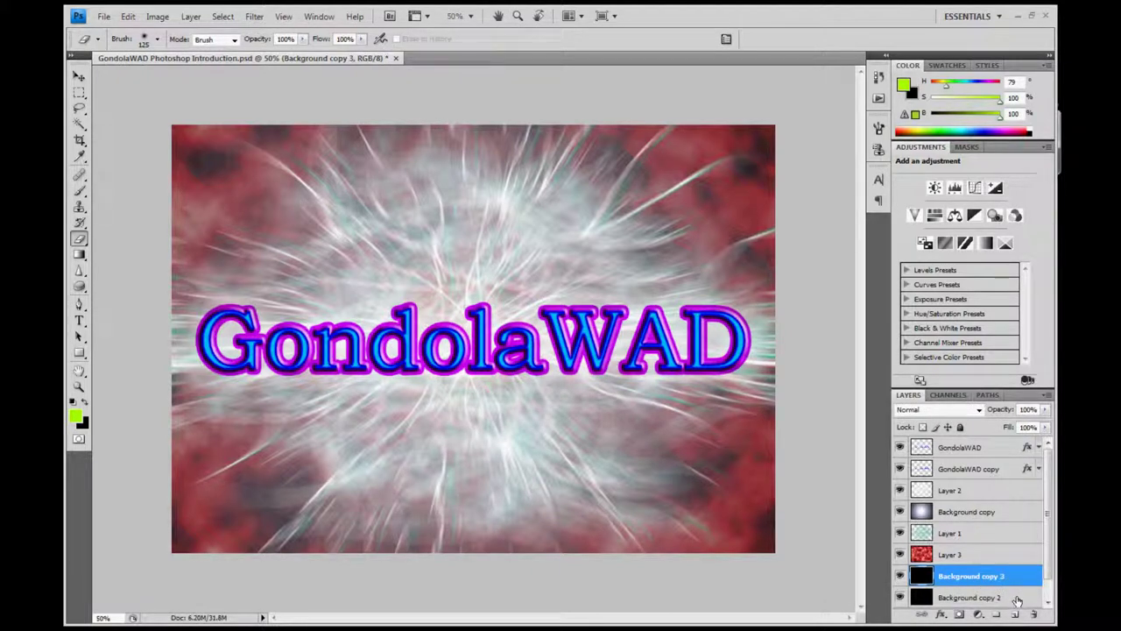
# Copy the Background layer with Ctrl+J to make Background copy 3.
pyautogui.hotkey('ctrl', 'j')
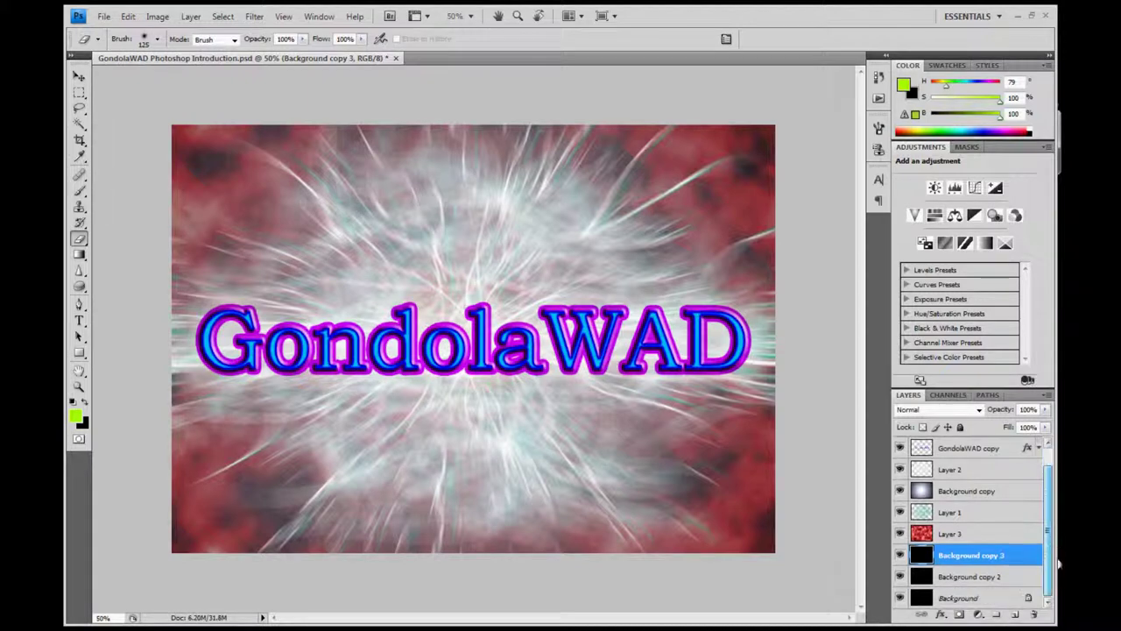
pyautogui.rightClick(1014, 558)
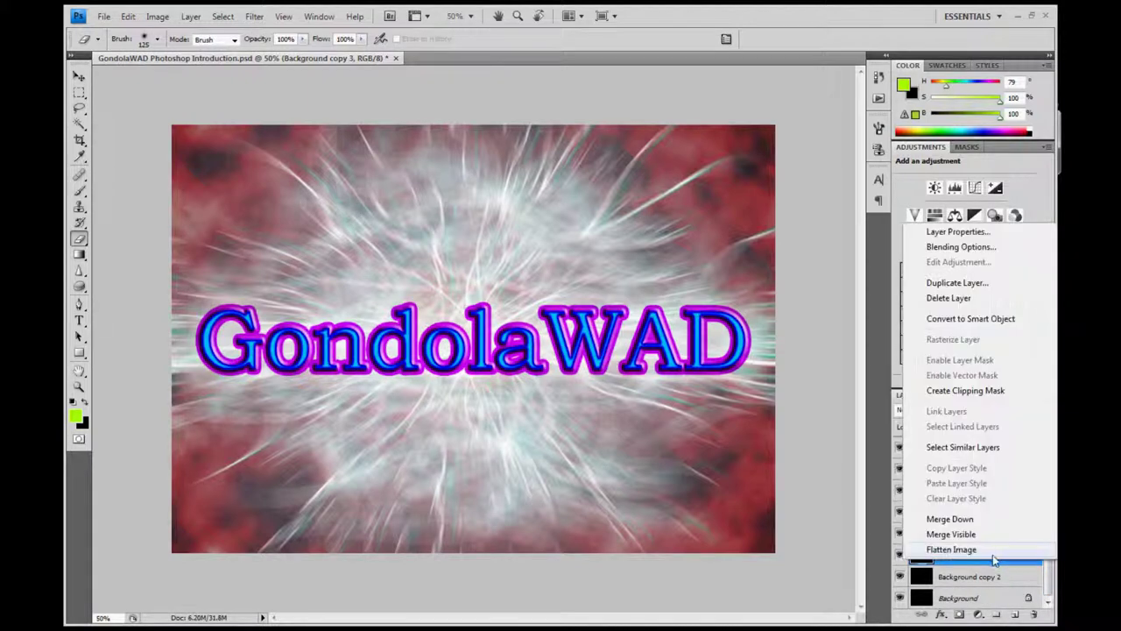
pyautogui.press('Escape')
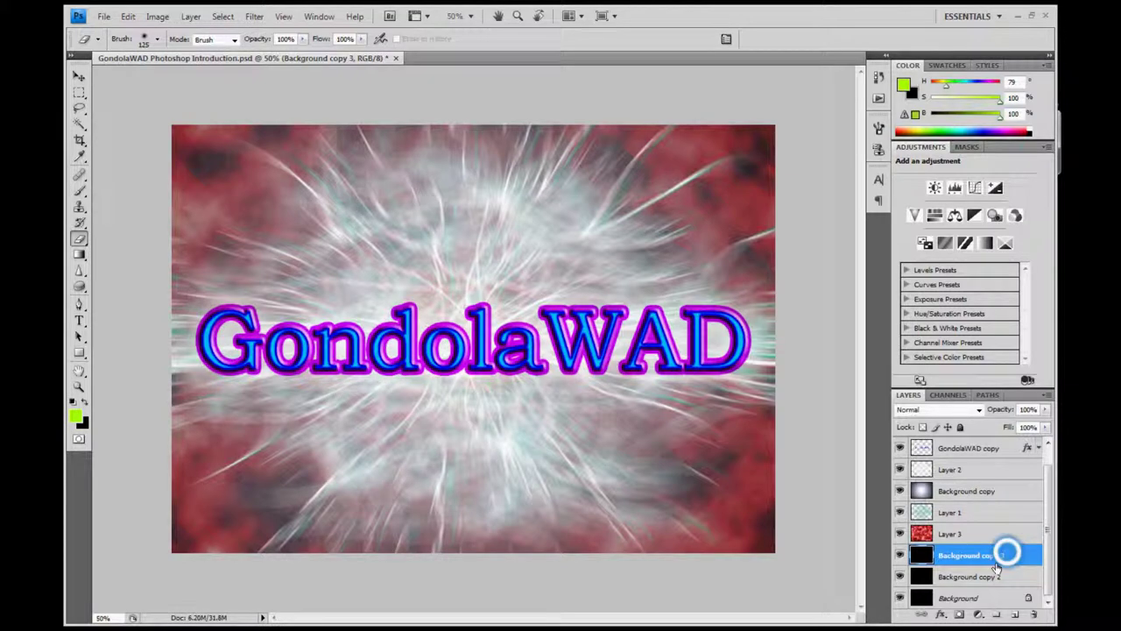
pyautogui.rightClick(1008, 556)
pyautogui.press('Escape')
# Duplicate Background copy 3 as Background copy 4 and add an empty Layer 4.
pyautogui.moveTo(1009, 555); pyautogui.dragTo(1019, 611)
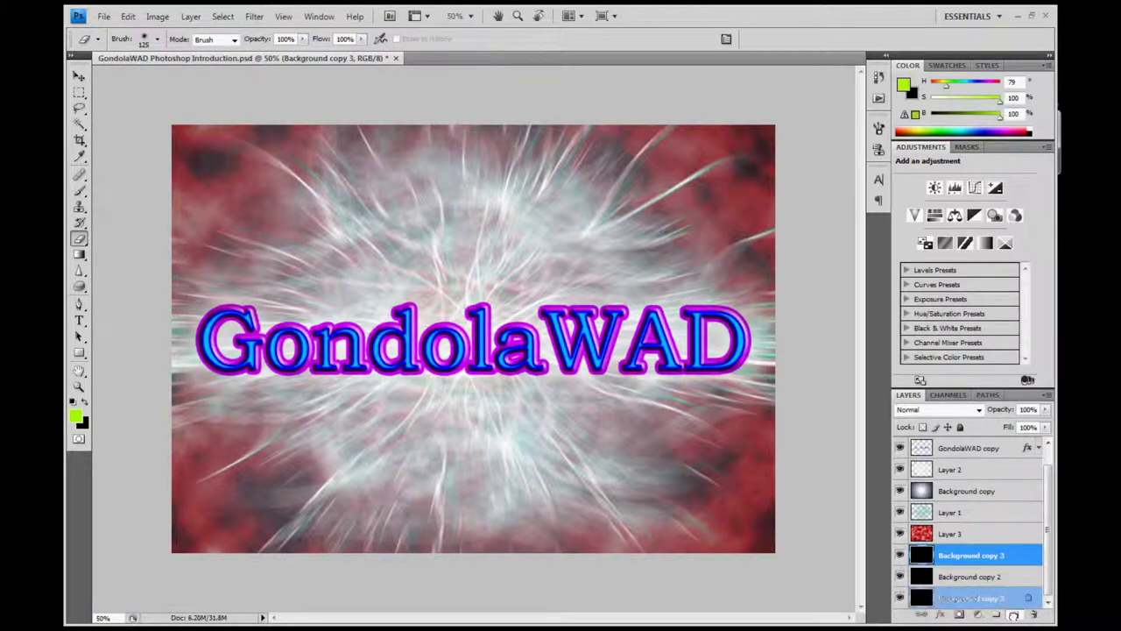
pyautogui.moveTo(1019, 611); pyautogui.dragTo(1020, 613)
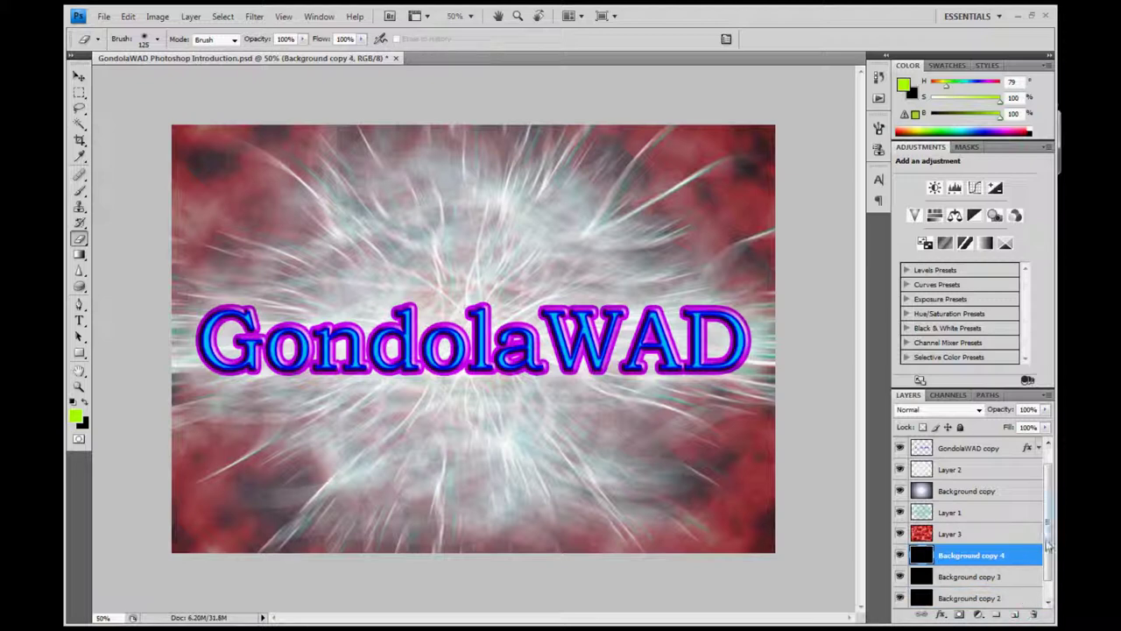
pyautogui.click(1016, 616)
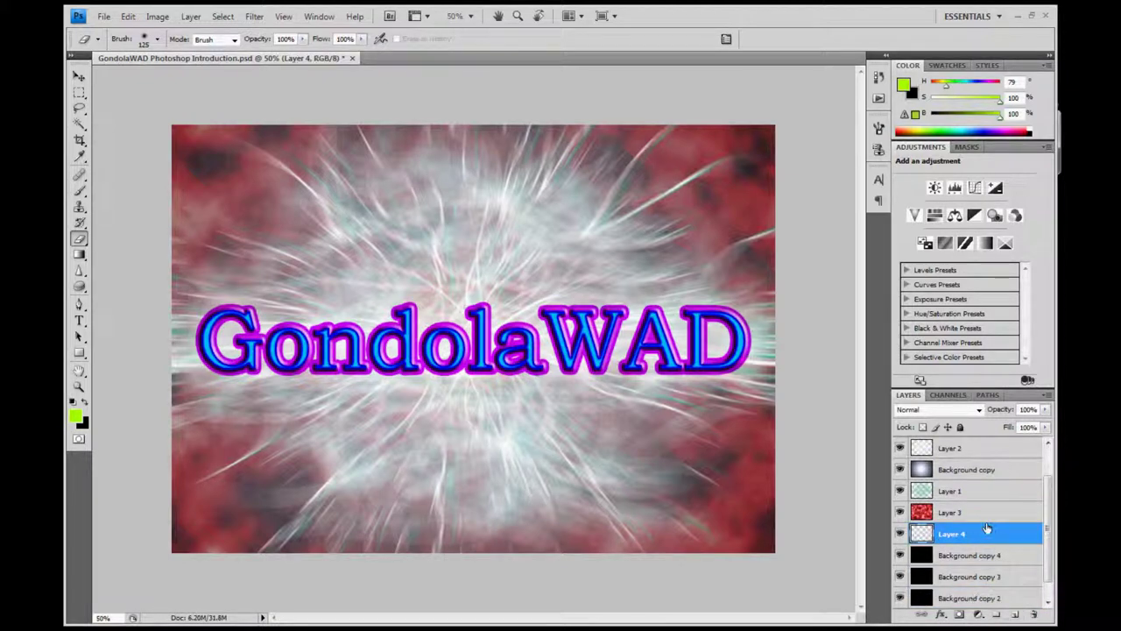
pyautogui.scroll(-2, 1048, 557)
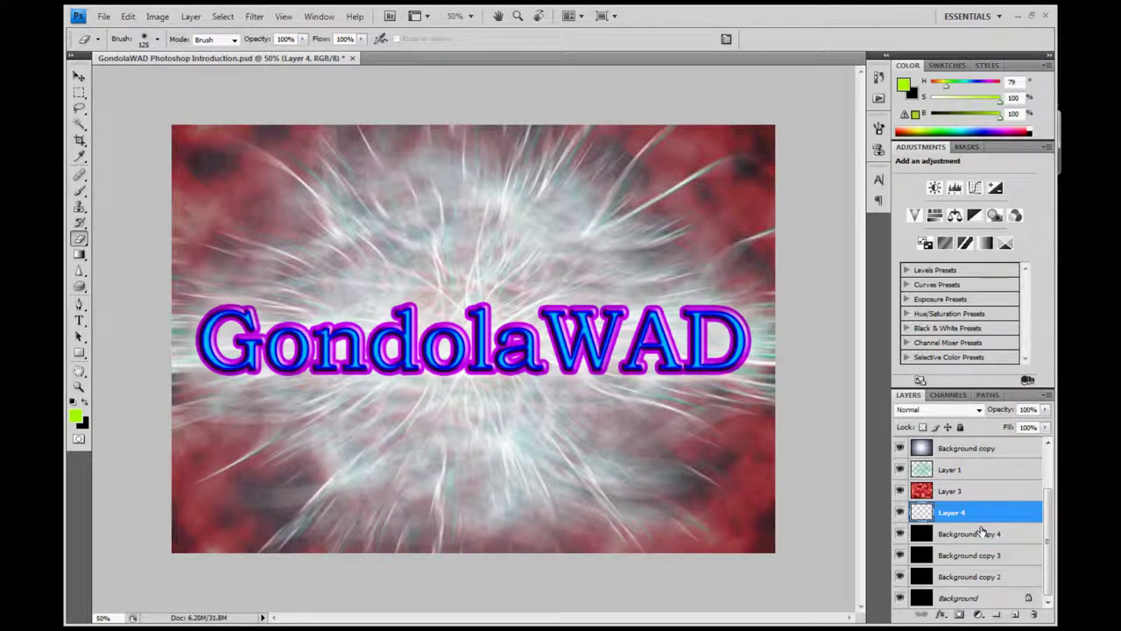
# Select Layer 4 together with Background copy 3 in the Layers panel.
pyautogui.keyDown('shift'); pyautogui.click(988, 577); pyautogui.keyUp('shift')
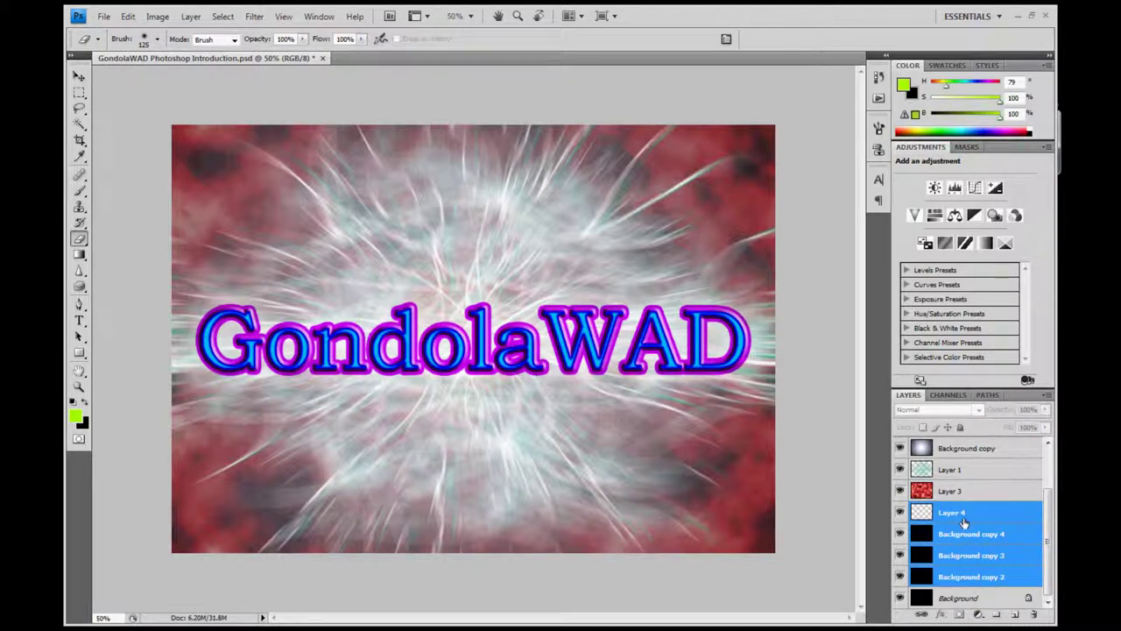
pyautogui.click(976, 576)
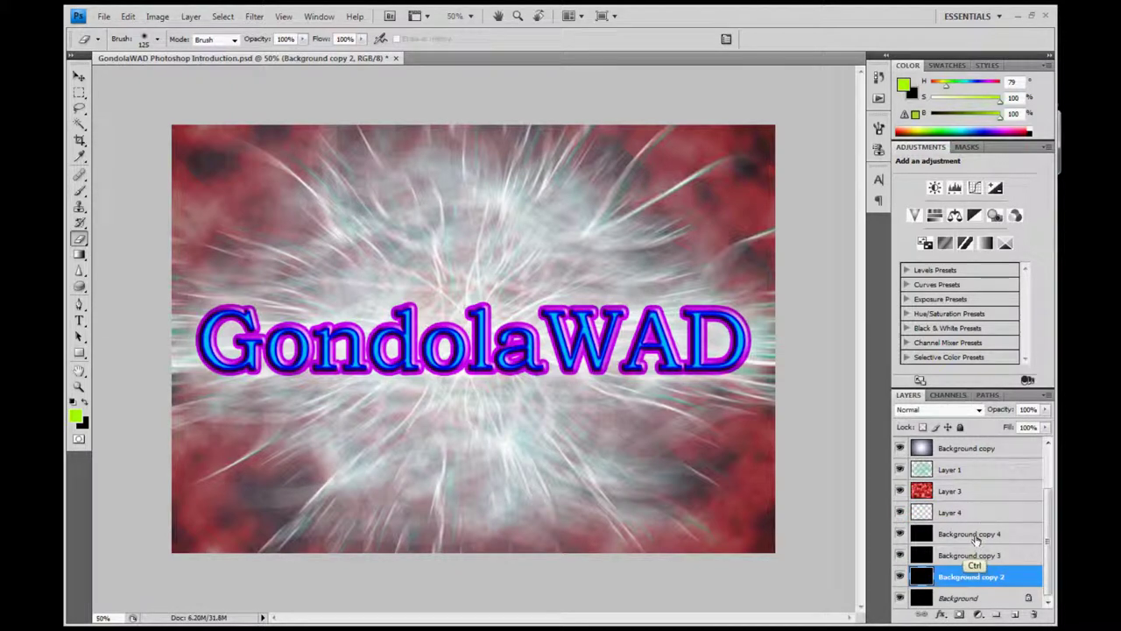
pyautogui.keyDown('ctrl'); pyautogui.click(978, 536); pyautogui.keyUp('ctrl')
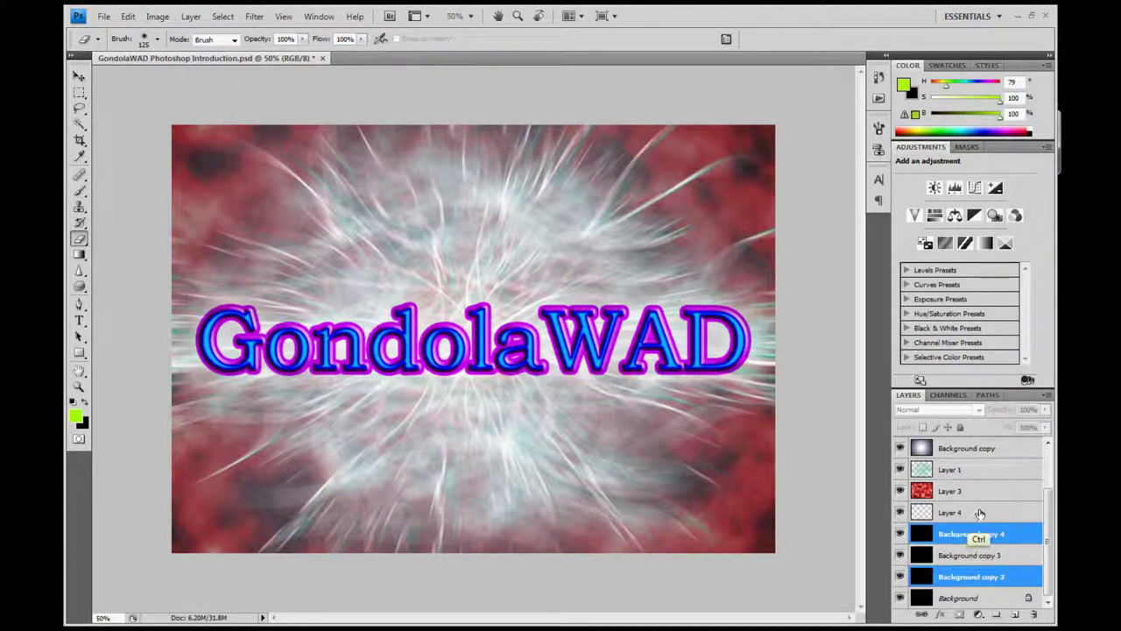
pyautogui.keyDown('ctrl'); pyautogui.click(973, 515); pyautogui.keyUp('ctrl')
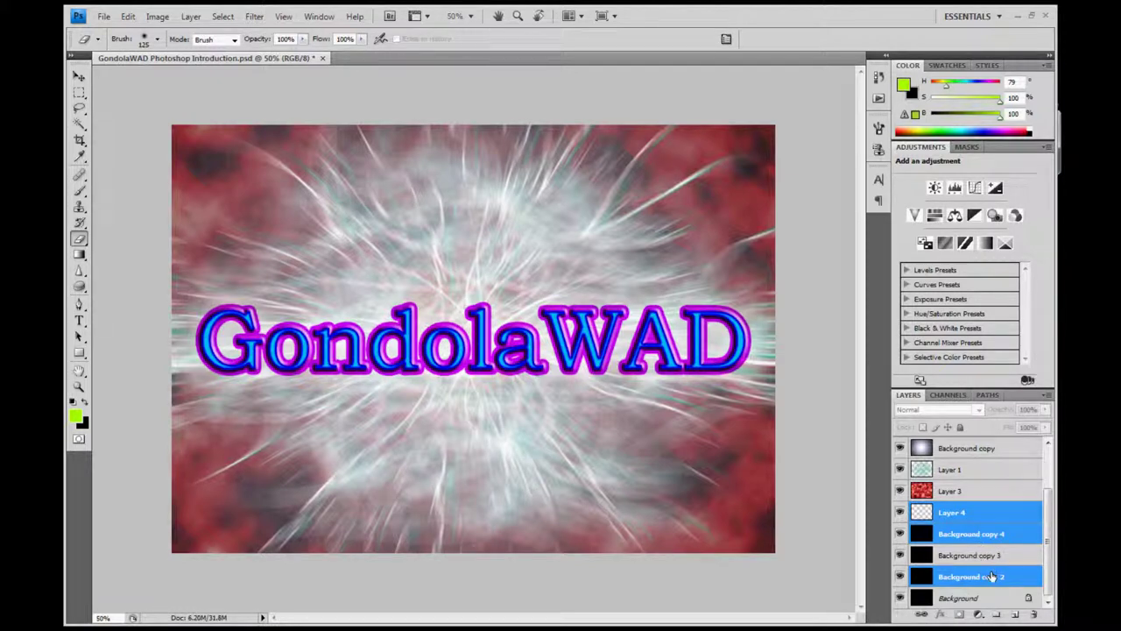
pyautogui.click(979, 558)
pyautogui.keyDown('ctrl'); pyautogui.click(979, 517); pyautogui.keyUp('ctrl')
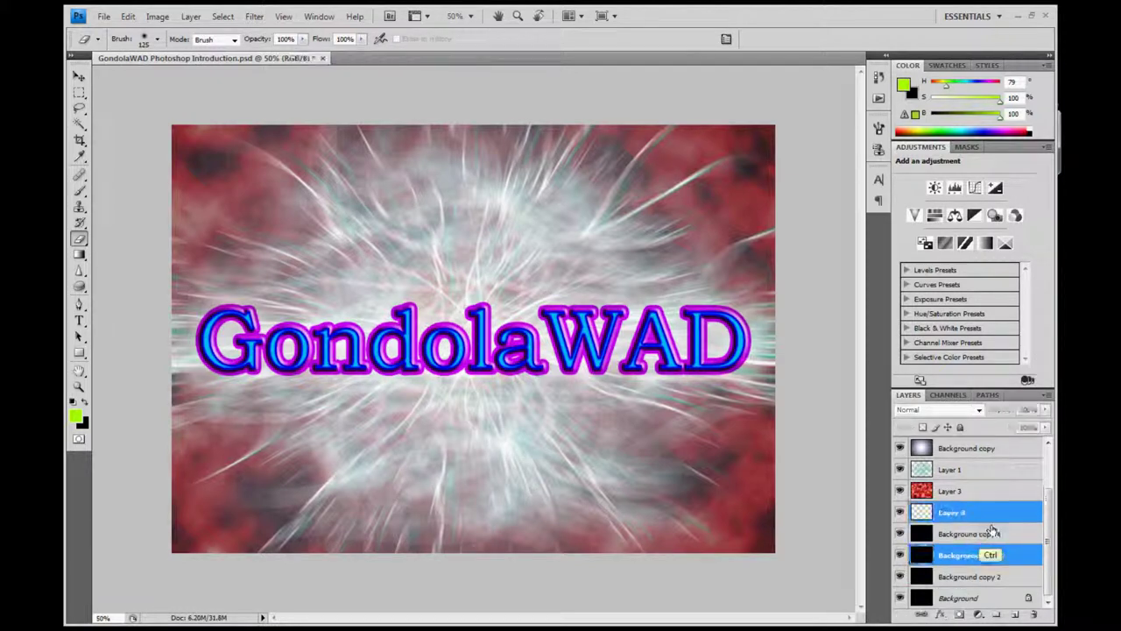
# Delete Layer 4, Background copy 3, Background copy 4 and Background copy 2.
pyautogui.click(1033, 616)
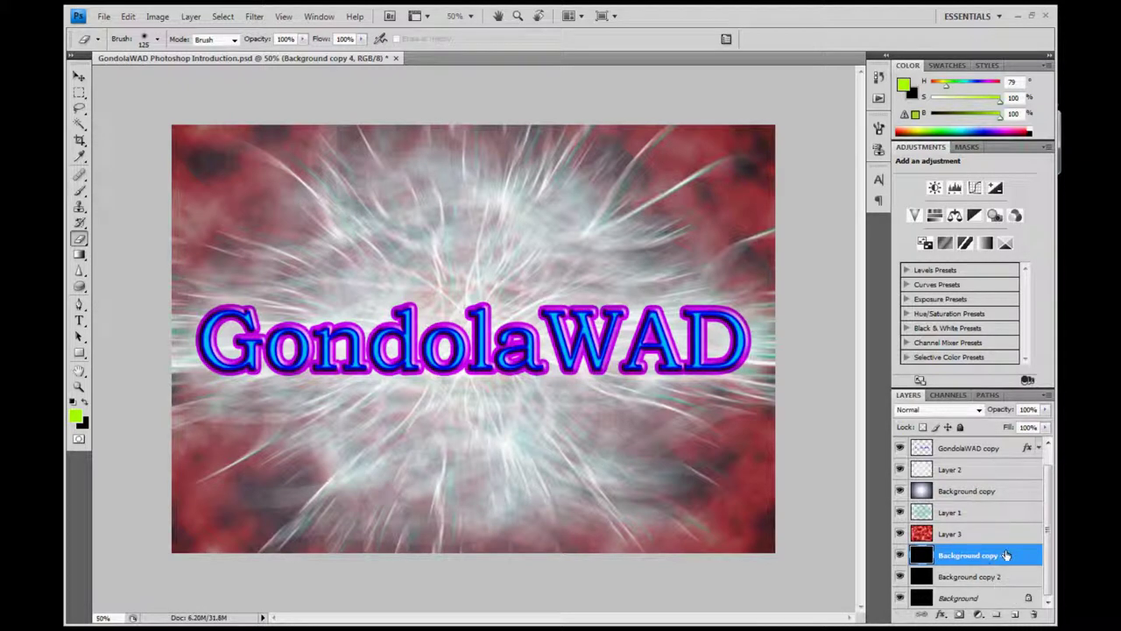
pyautogui.press('Delete')
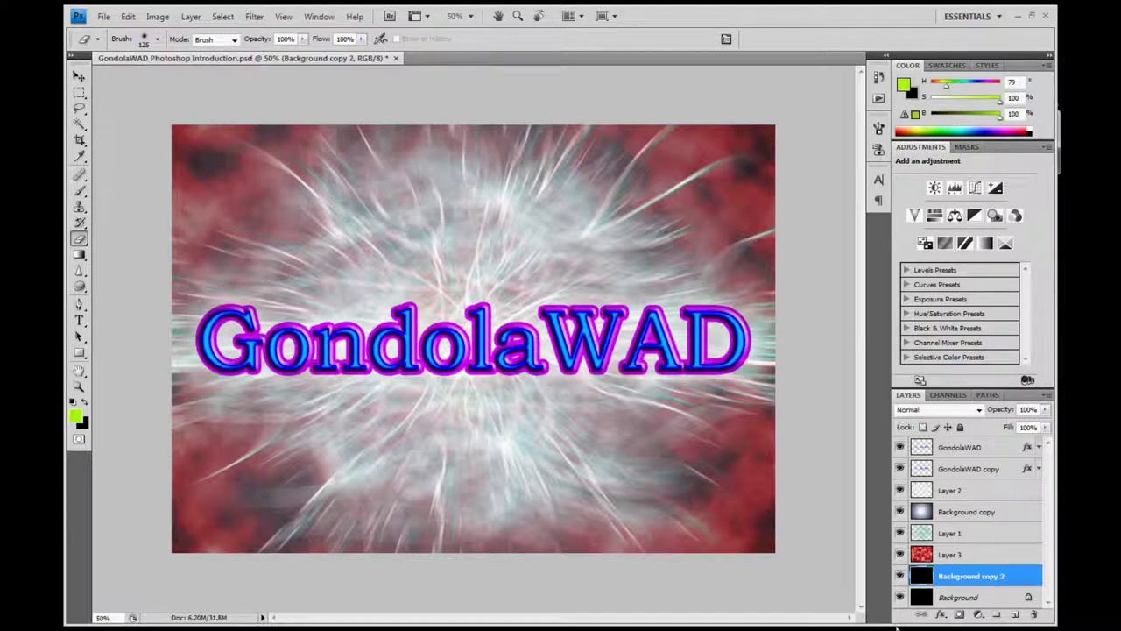
pyautogui.moveTo(1025, 575); pyautogui.dragTo(1037, 615)
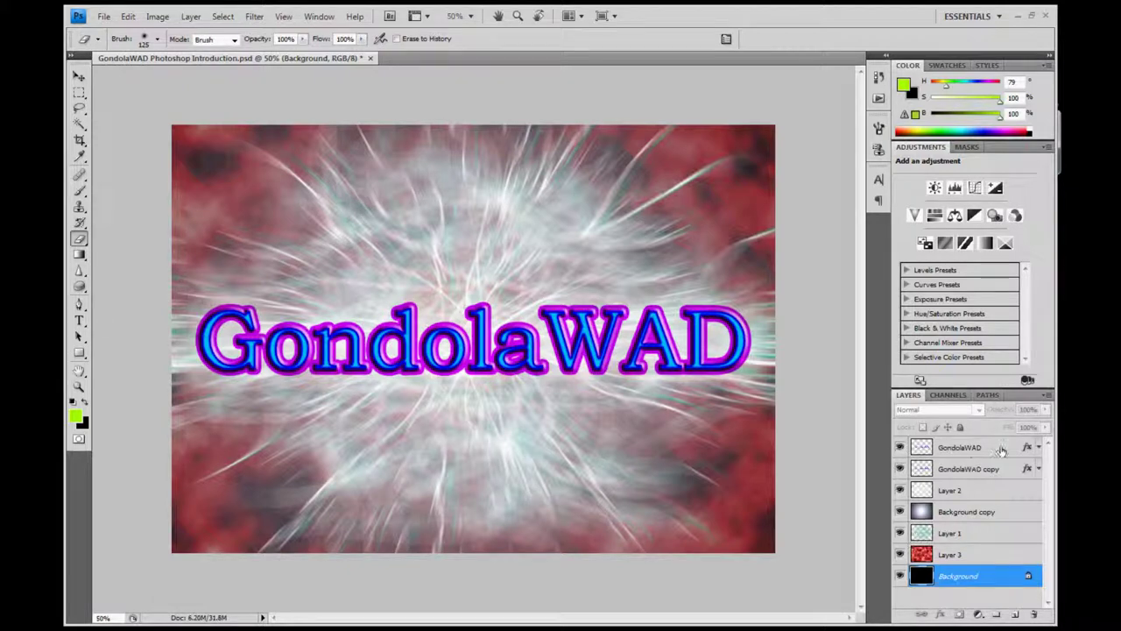
pyautogui.click(1001, 449)
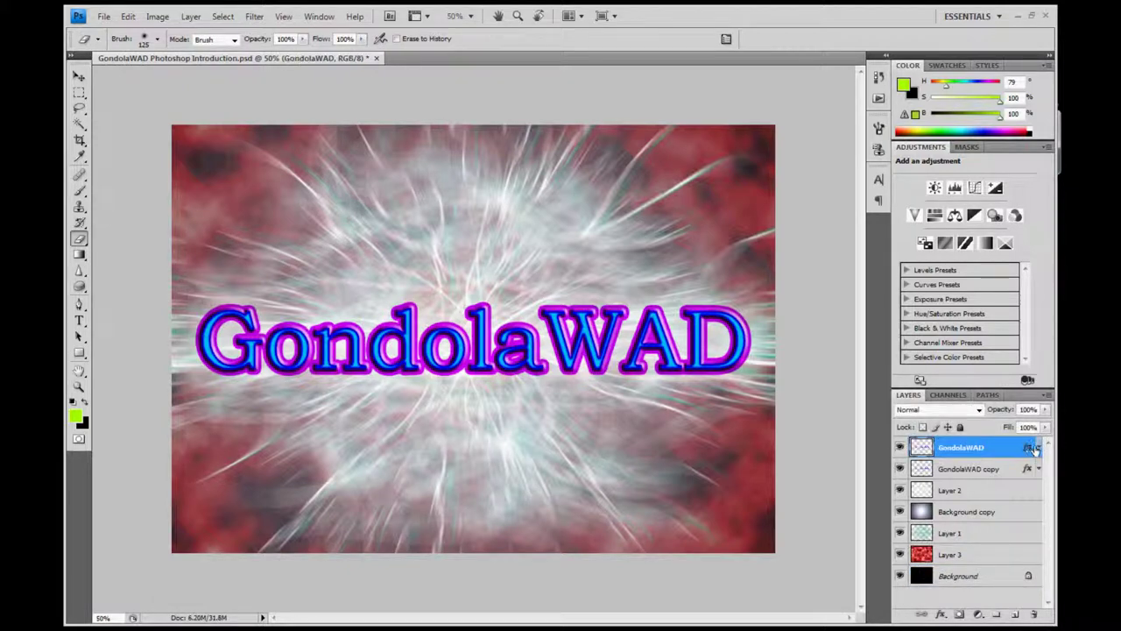
pyautogui.click(1040, 449)
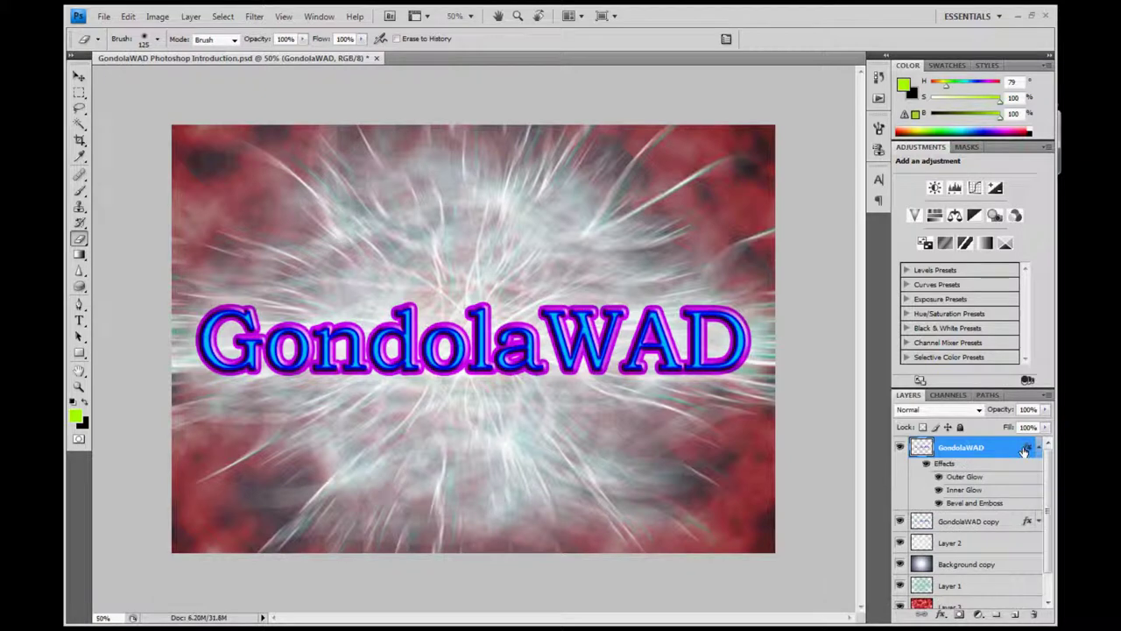
pyautogui.click(926, 466)
pyautogui.click(925, 465)
pyautogui.click(939, 502)
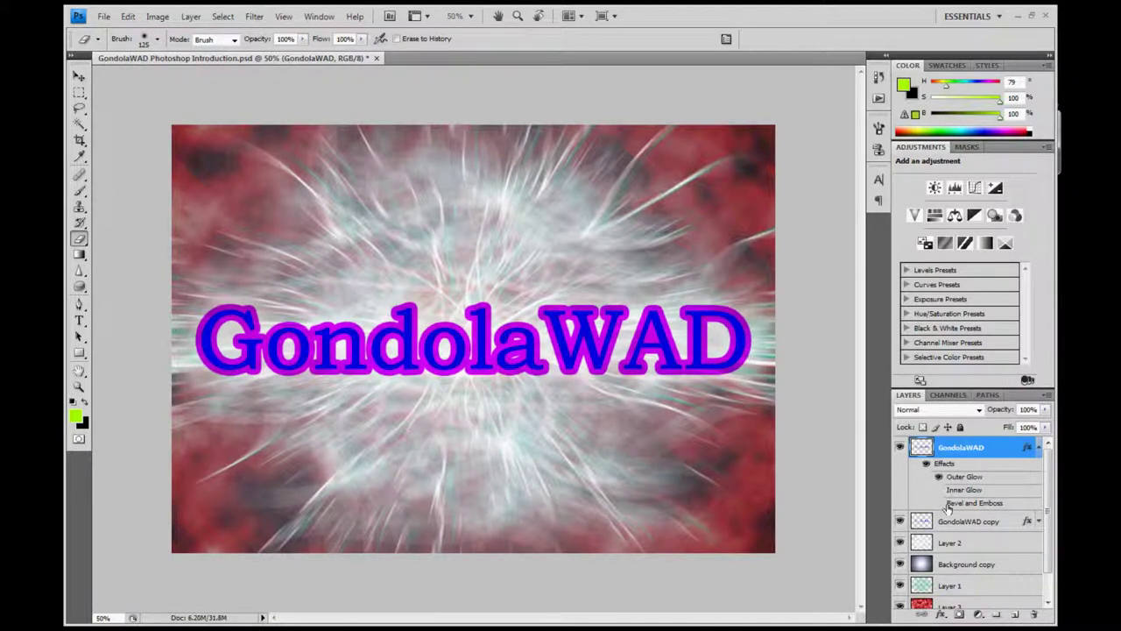
pyautogui.click(939, 490)
pyautogui.click(939, 503)
pyautogui.click(1039, 448)
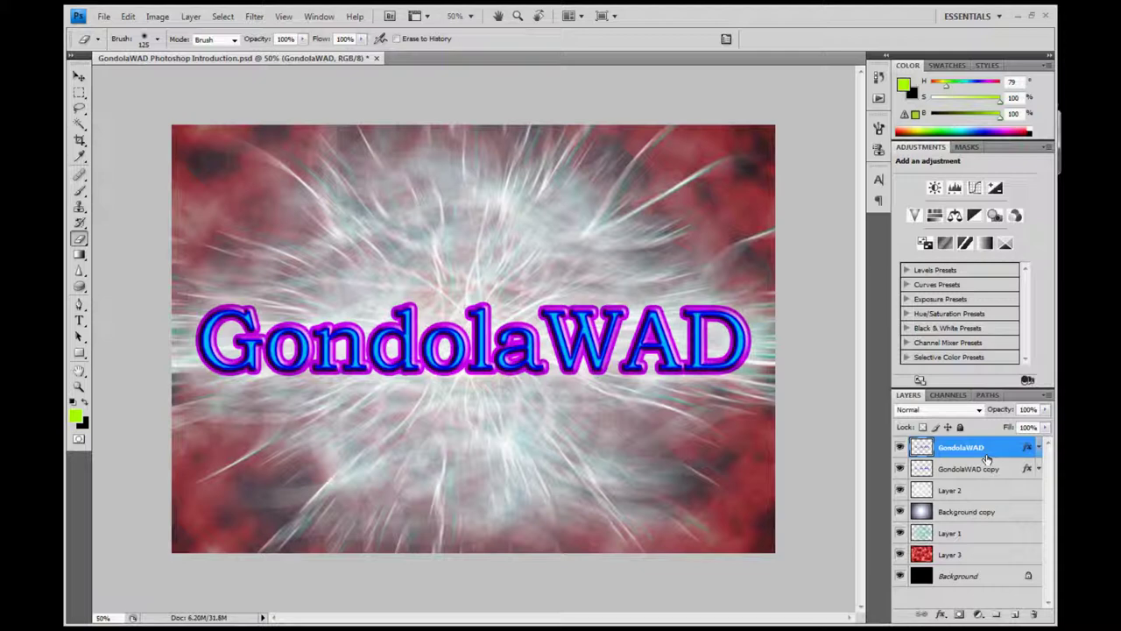
pyautogui.click(1028, 409)
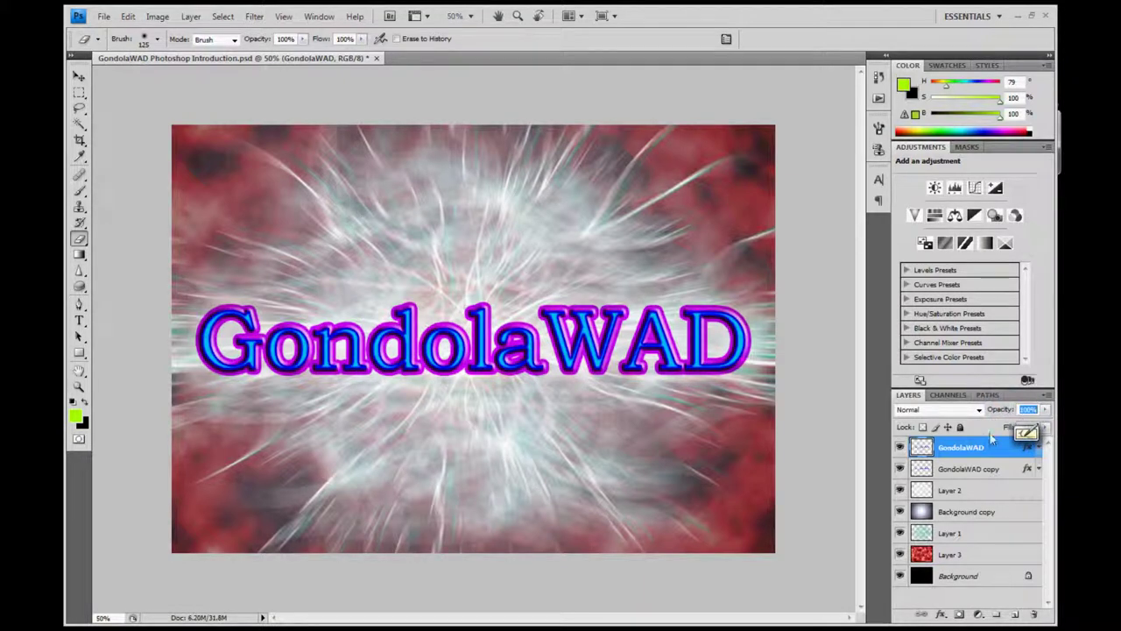
pyautogui.moveTo(1045, 409); pyautogui.dragTo(1030, 429)
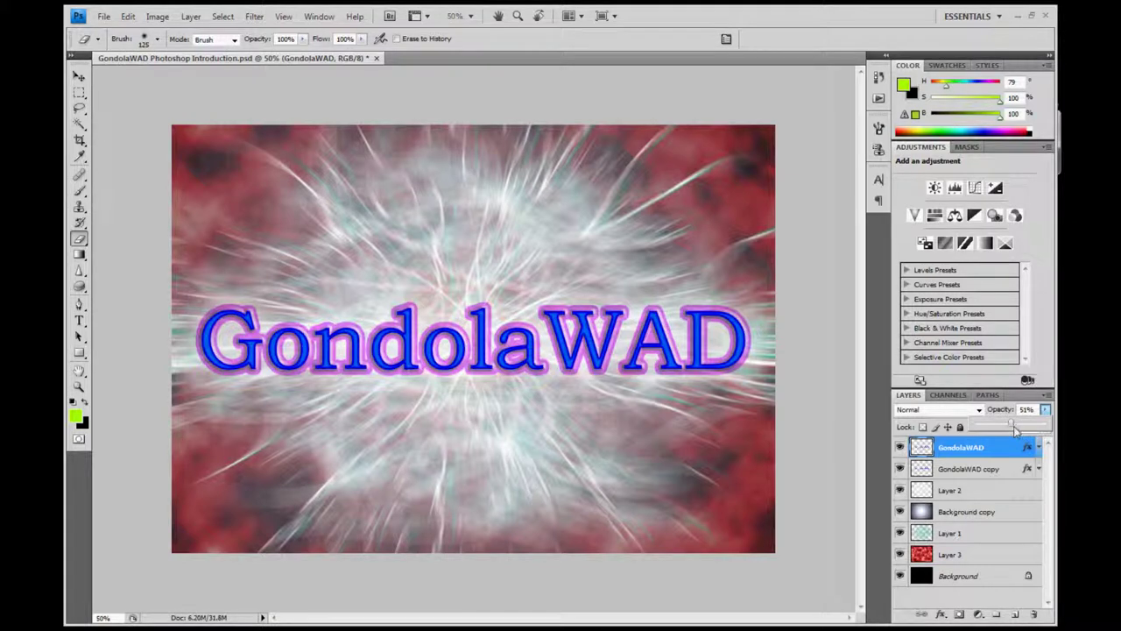
pyautogui.moveTo(1008, 429); pyautogui.dragTo(1048, 426)
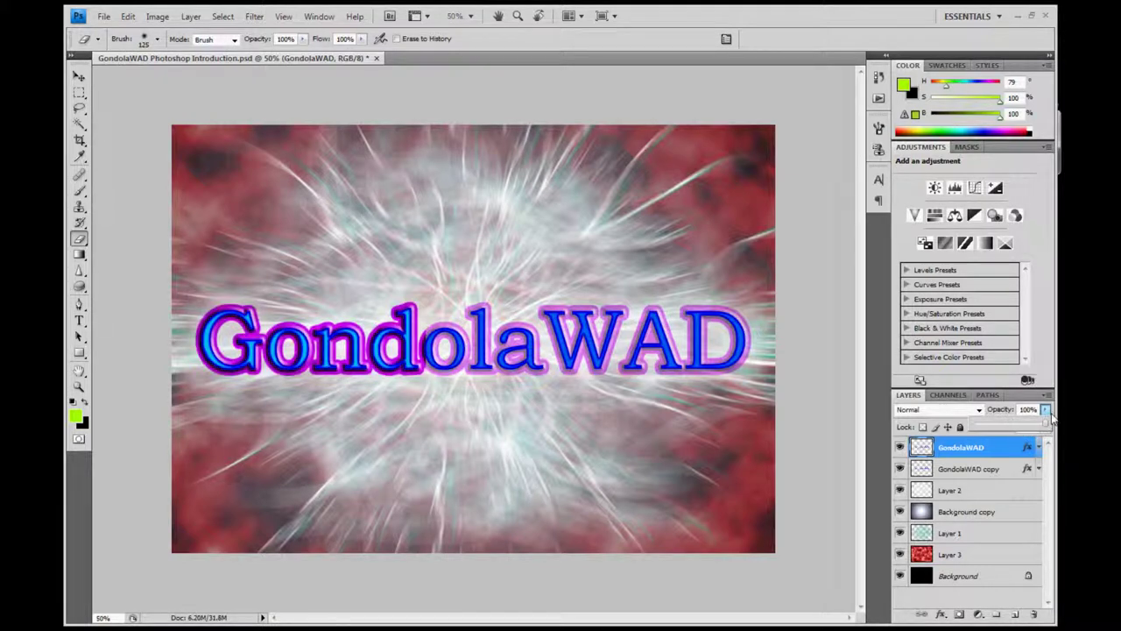
pyautogui.moveTo(985, 427); pyautogui.dragTo(964, 427)
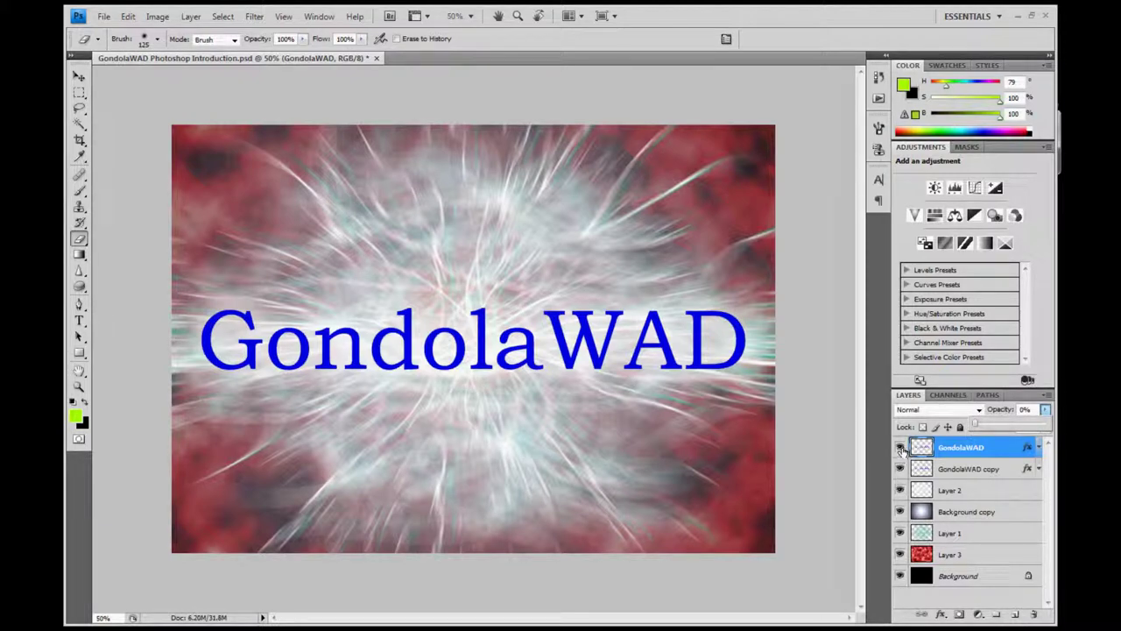
pyautogui.moveTo(977, 424); pyautogui.dragTo(1047, 427)
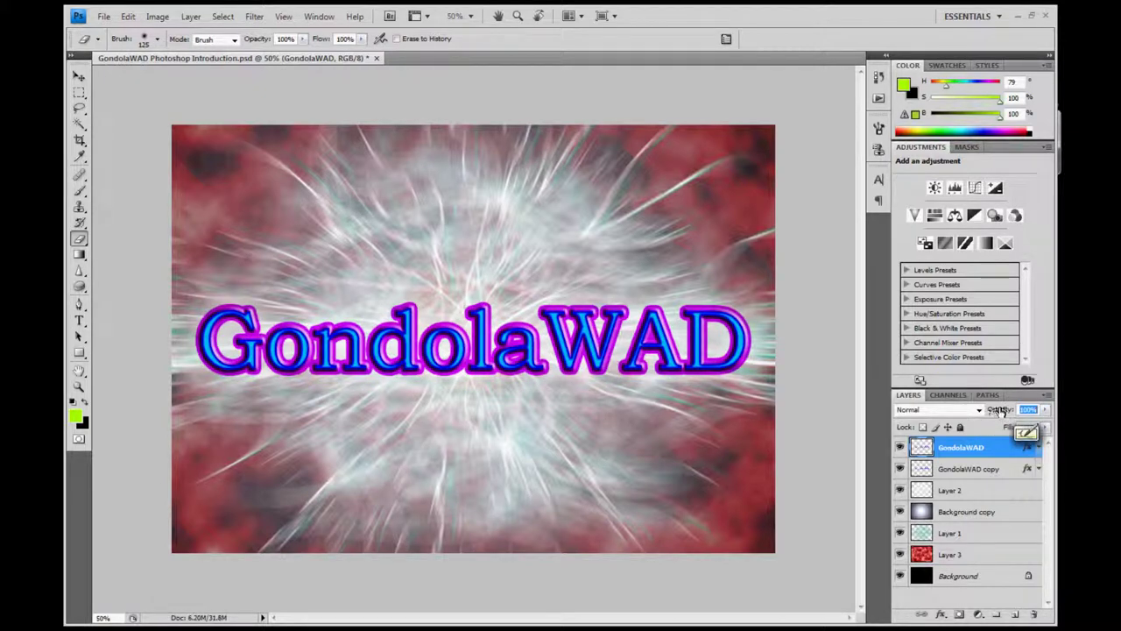
pyautogui.moveTo(1005, 411); pyautogui.dragTo(1043, 410)
# Check the blend modes list without changing it, then select the Background copy layer.
pyautogui.click(980, 412)
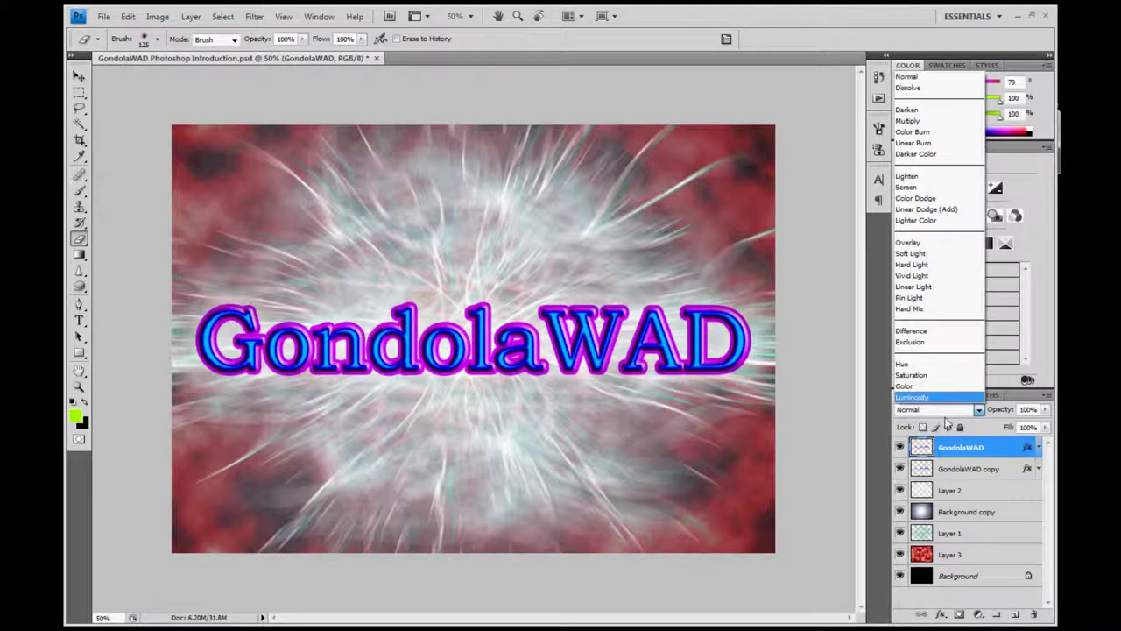
pyautogui.press('Escape')
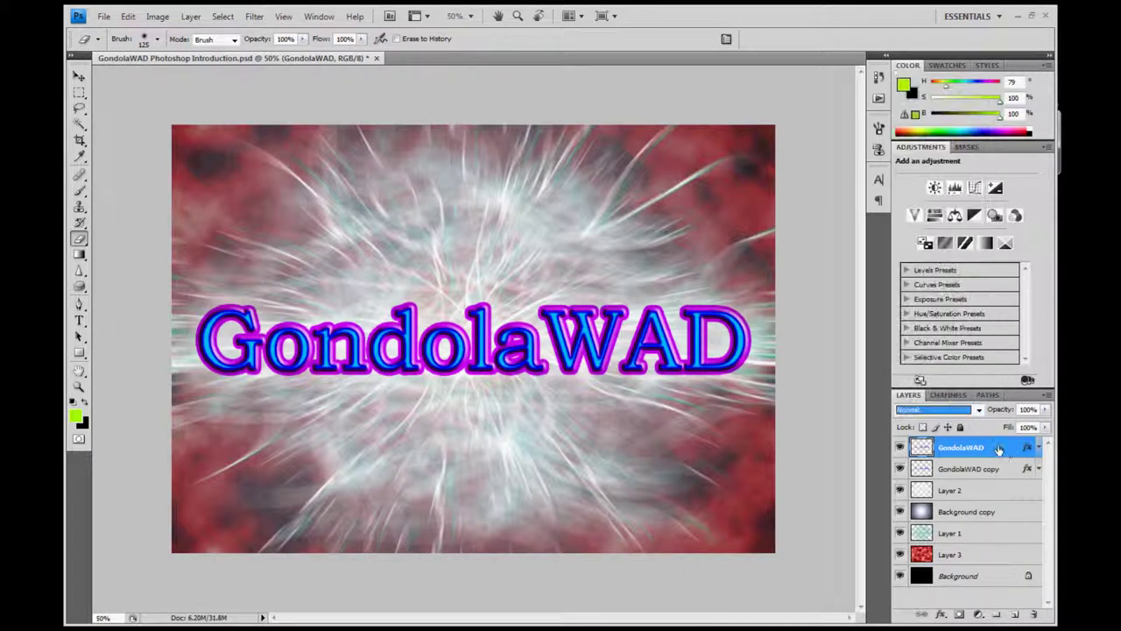
pyautogui.click(995, 513)
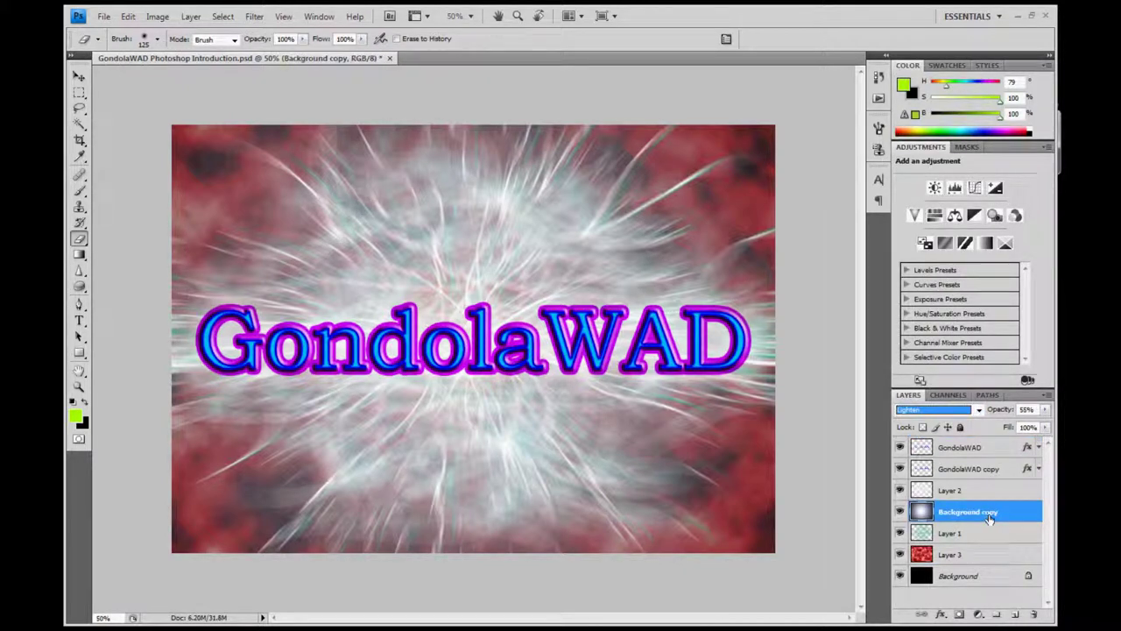